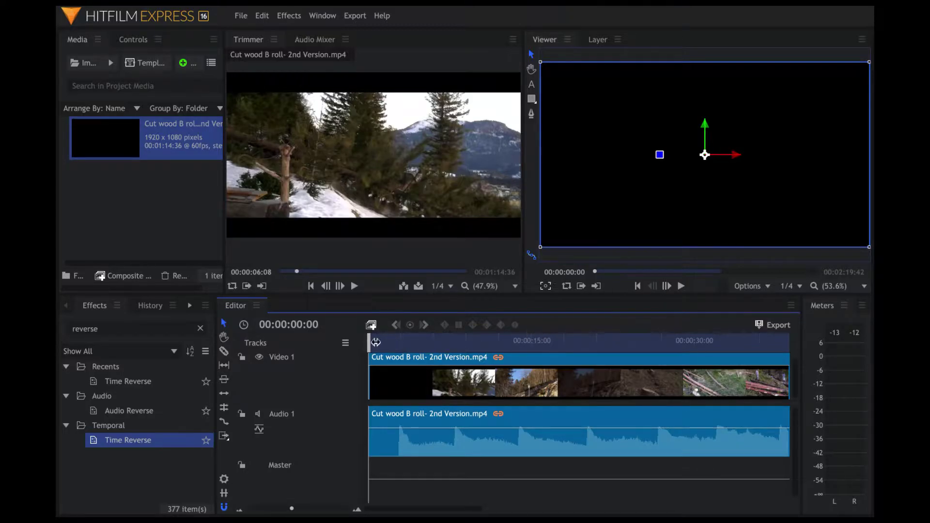
Step: Preview the clip, stopping playback near the 14-second mark
drag(371, 342, 474, 347)
key(space)
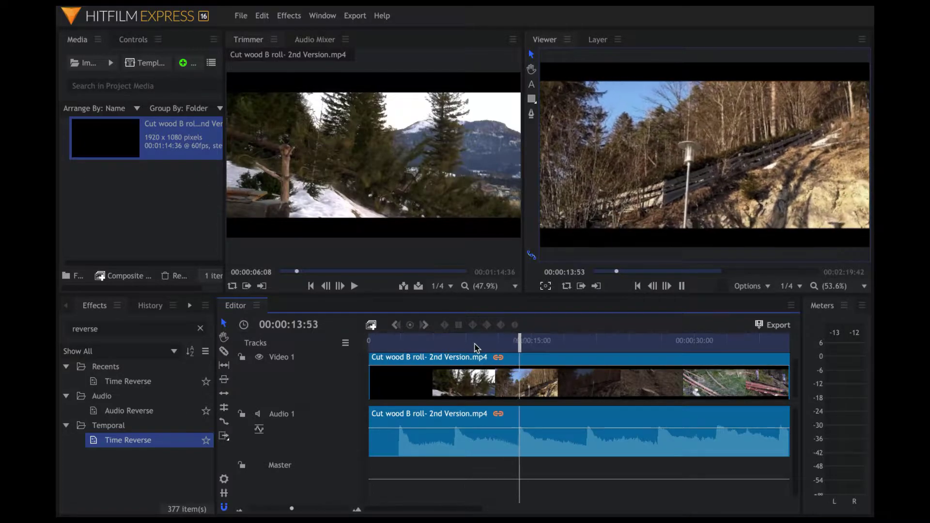
key(space)
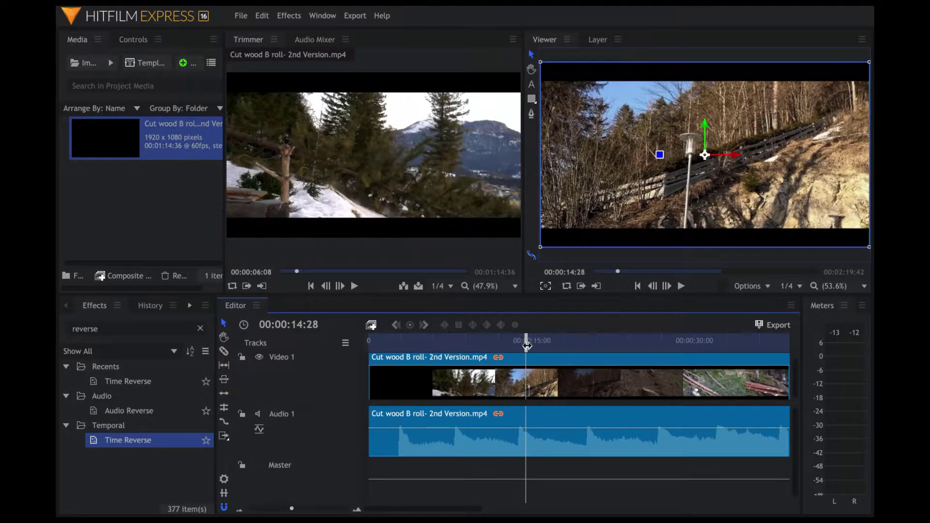
mouse_move(526, 344)
mouse_down()
mouse_move(398, 360)
mouse_move(525, 355)
mouse_up()
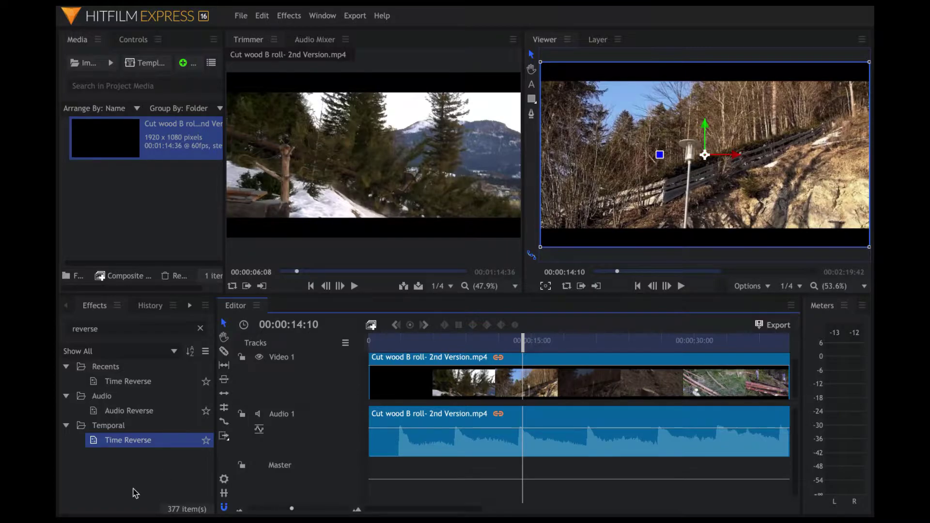
Step: Slice the clip at about 14 and 3 seconds, then select the middle piece
click(224, 353)
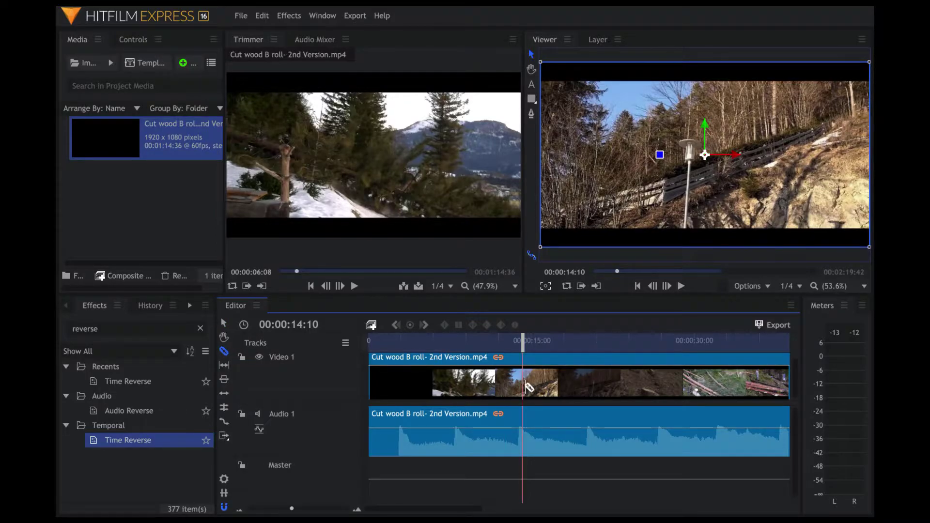
click(526, 385)
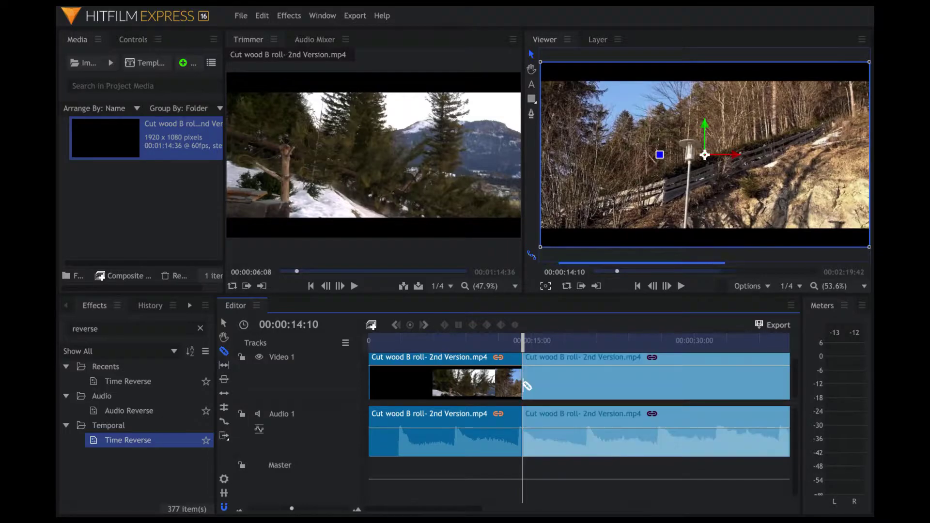
drag(524, 344, 405, 346)
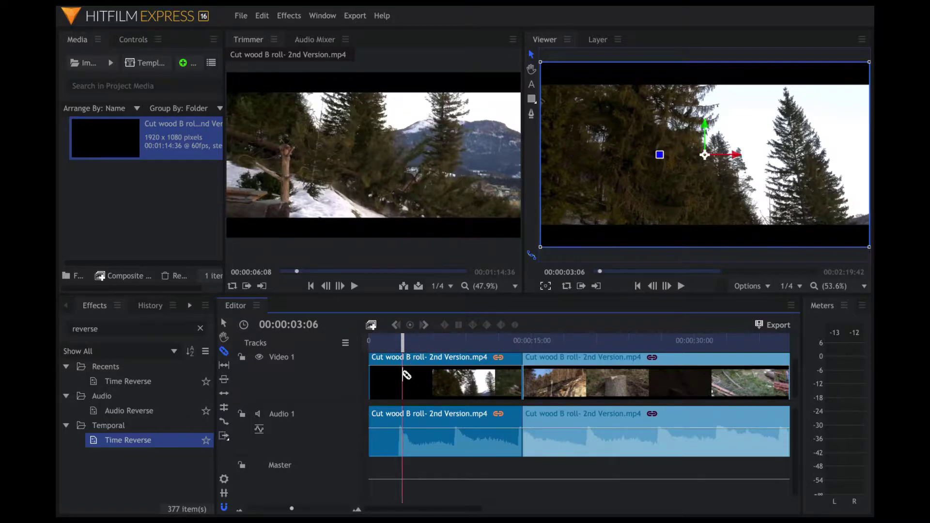
click(402, 376)
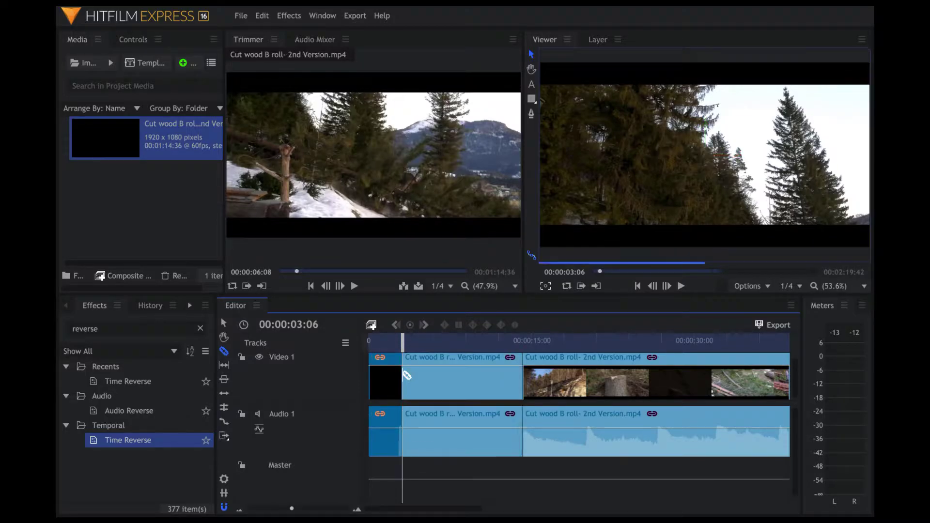
click(224, 323)
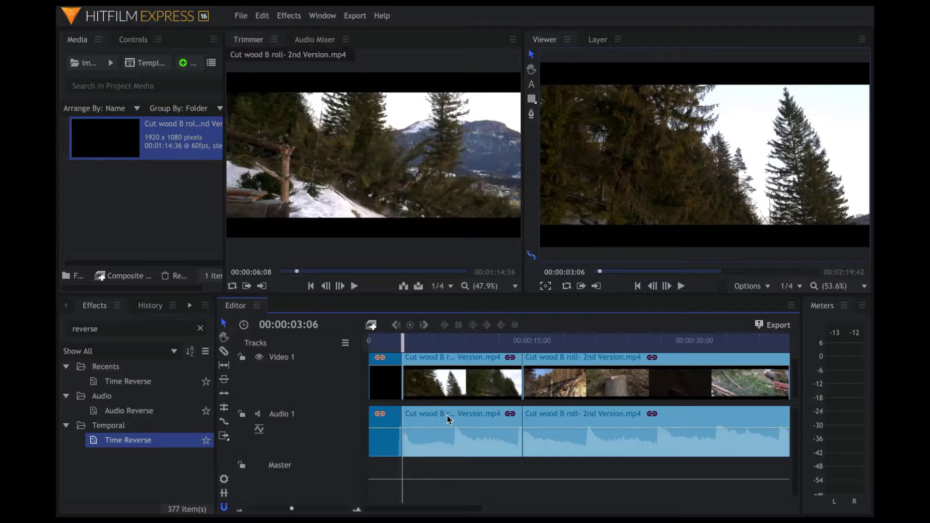
click(475, 362)
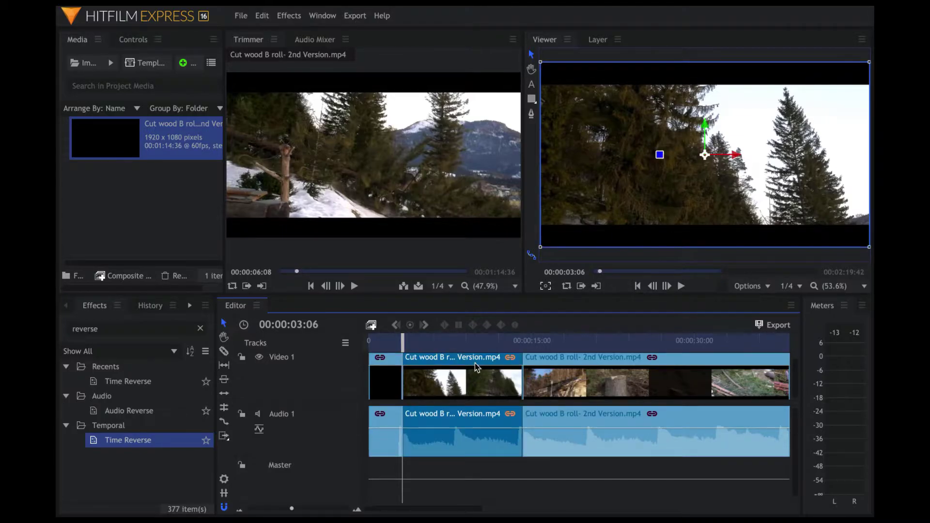
Step: Copy the middle piece and park the playhead exactly at its end near 14 seconds
right_click(474, 363)
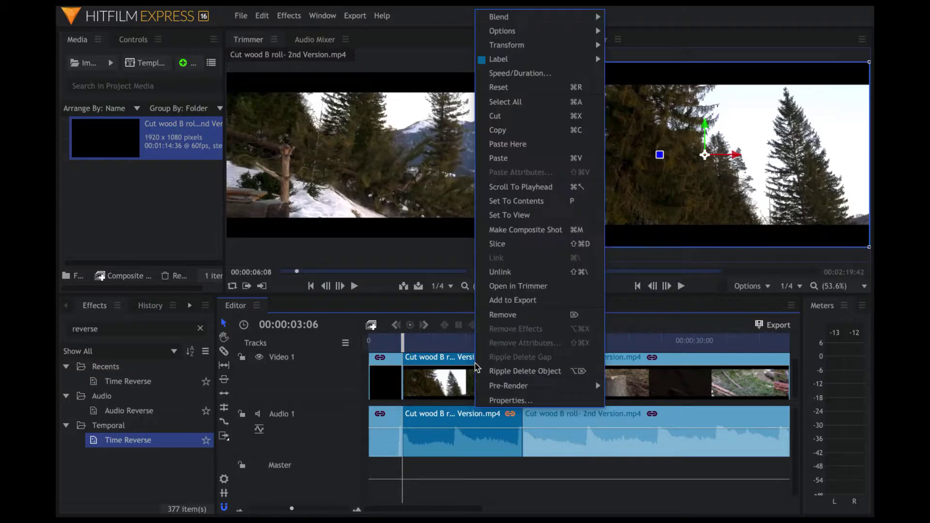
click(503, 134)
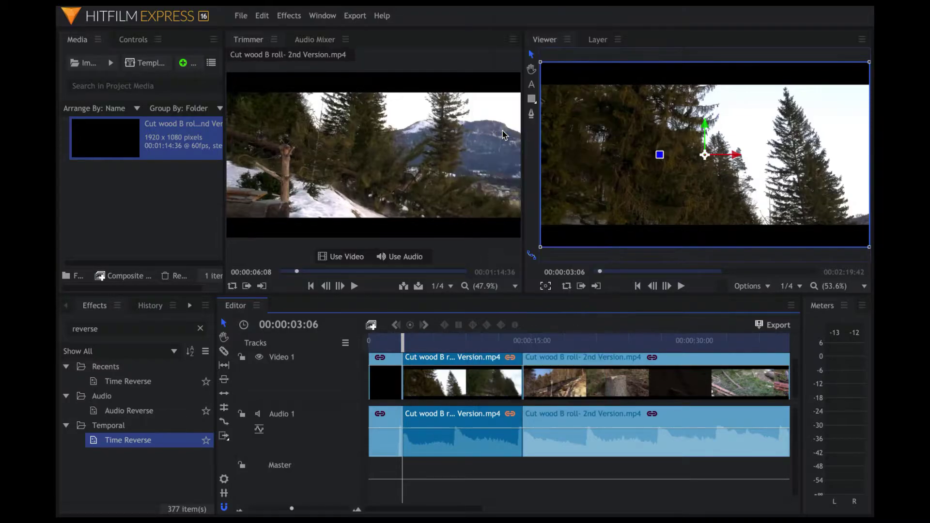
click(524, 348)
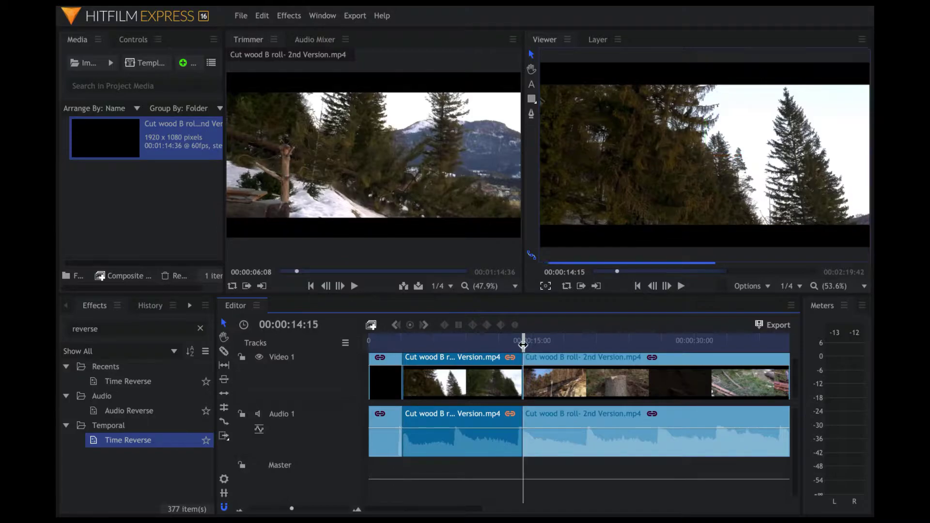
drag(524, 348, 794, 376)
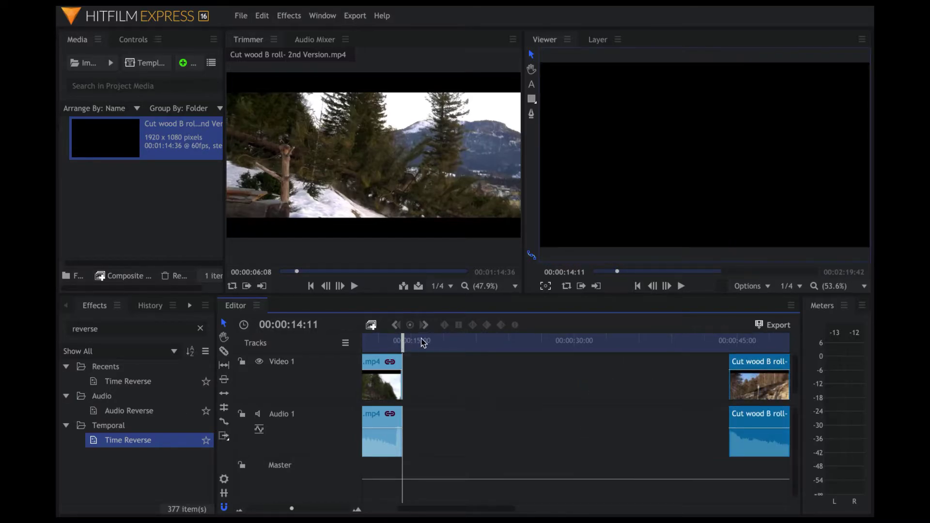
key(Left)
key(Left)
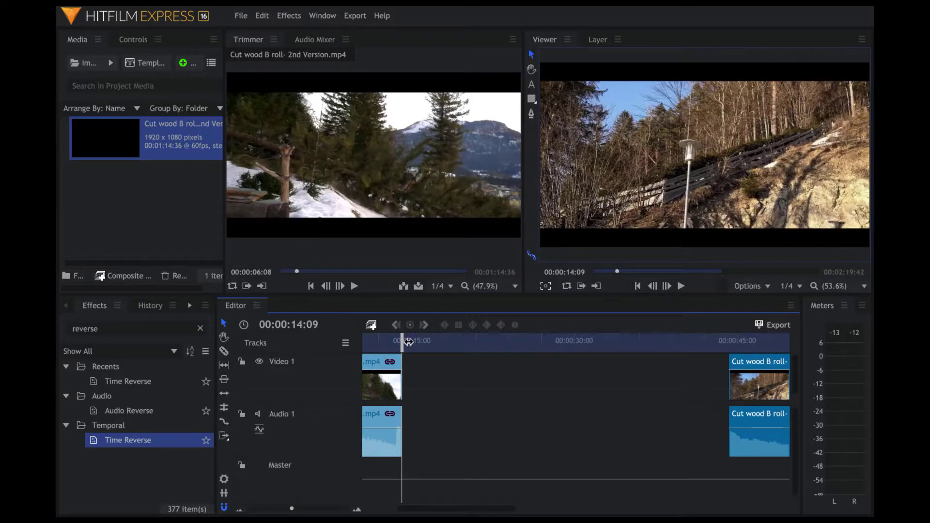
key(Right)
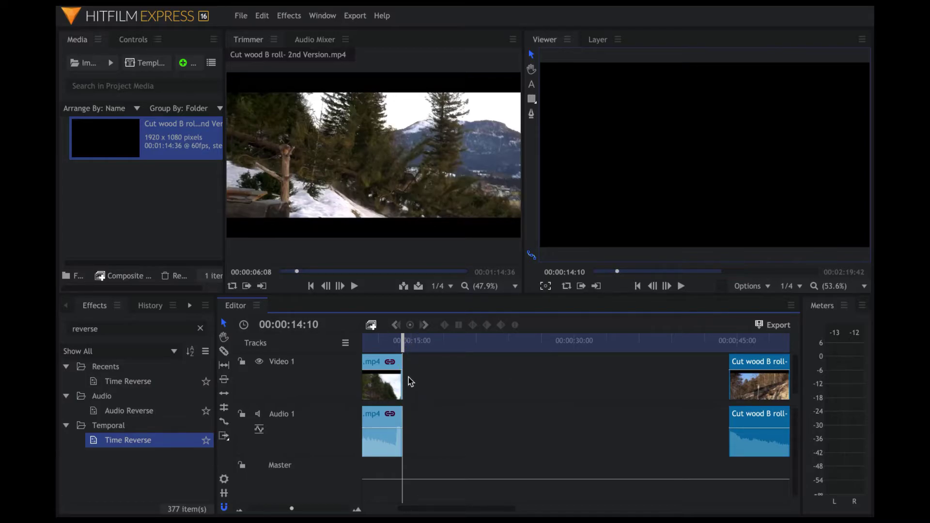
Step: Paste two copies of the middle piece back-to-back starting at 14 seconds
right_click(409, 382)
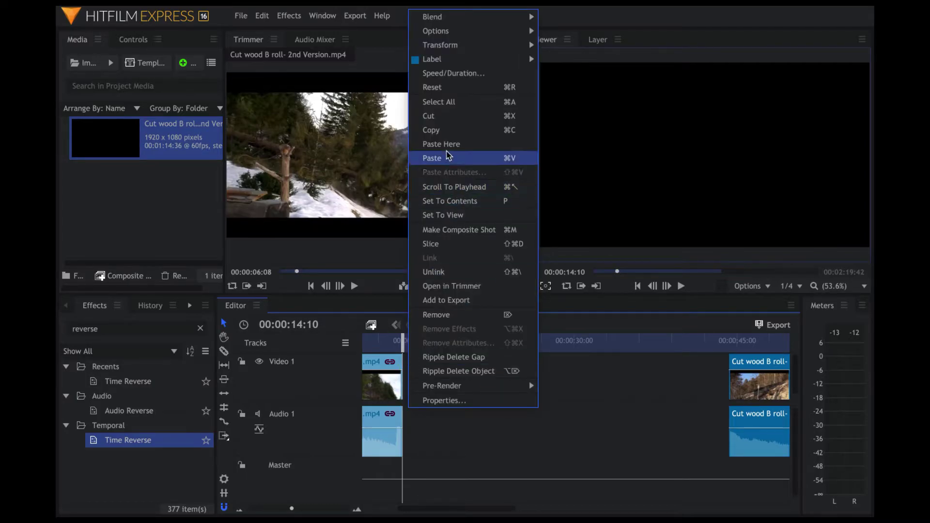
click(436, 157)
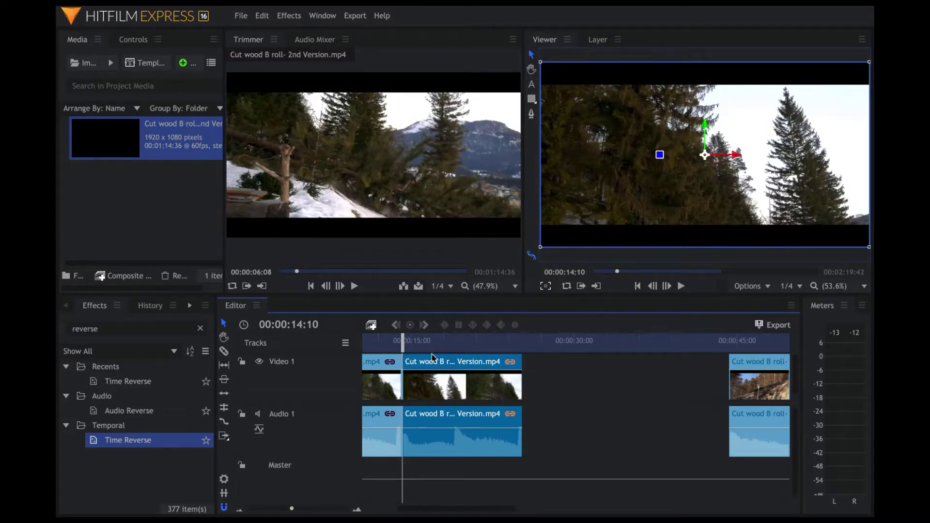
click(523, 346)
click(522, 347)
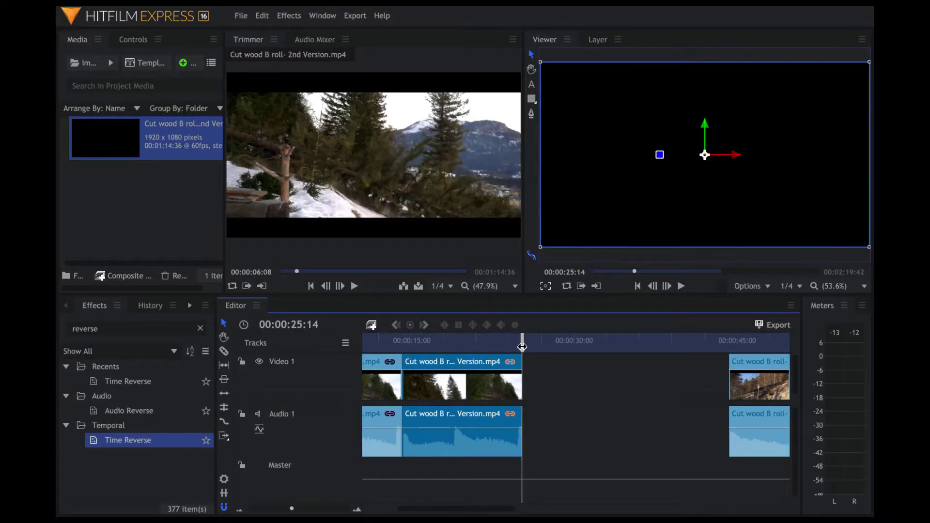
right_click(534, 375)
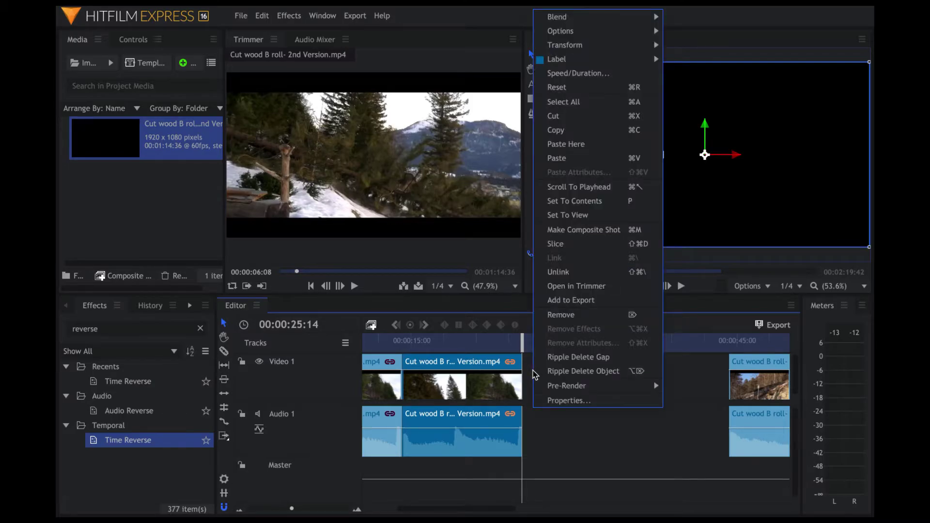
click(563, 161)
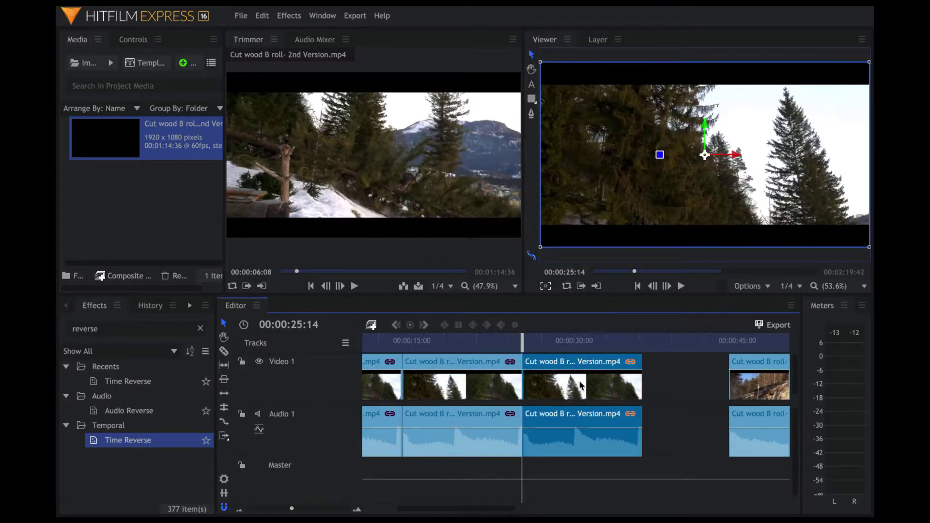
Step: Slide the last piece left against the pasted copies, then return the playhead near the start
scroll(581, 385, left, 8)
scroll(484, 382, right, 1)
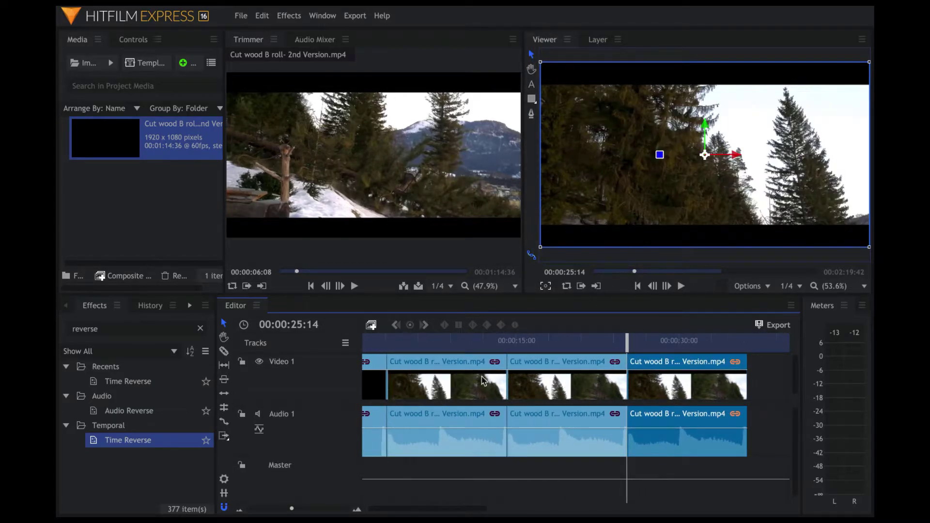
scroll(678, 396, right, 7)
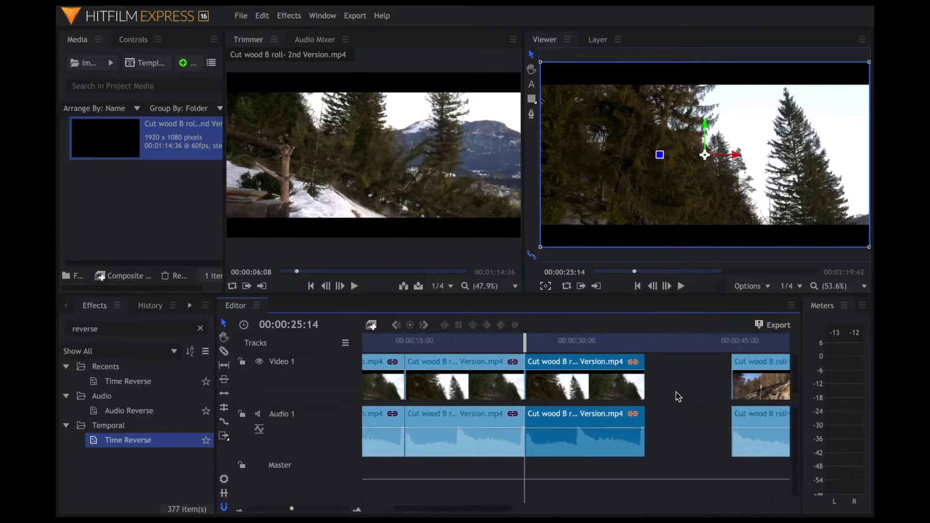
scroll(678, 396, right, 2)
click(731, 367)
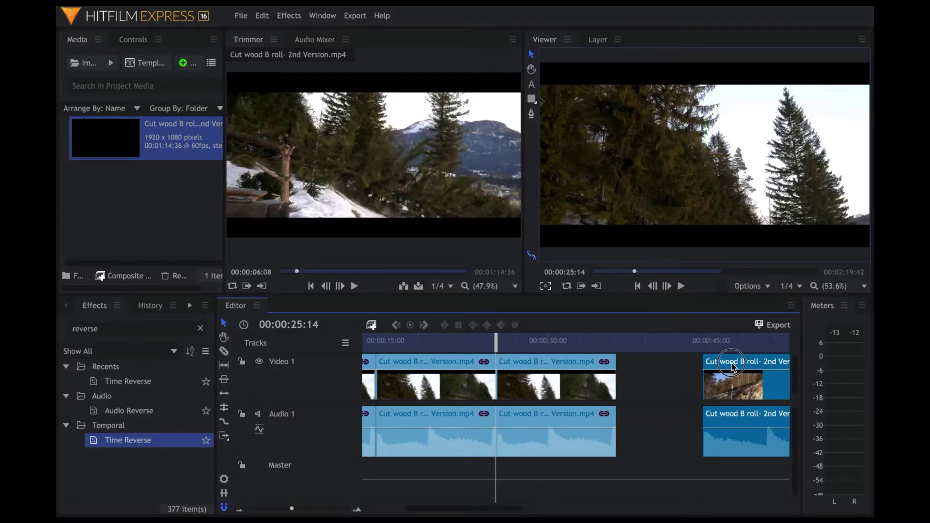
drag(731, 367, 640, 376)
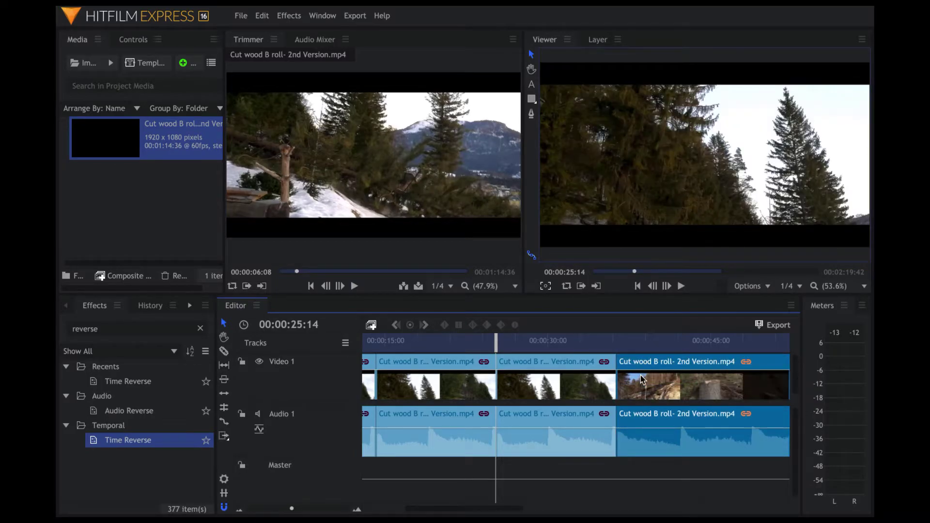
scroll(641, 375, left, 5)
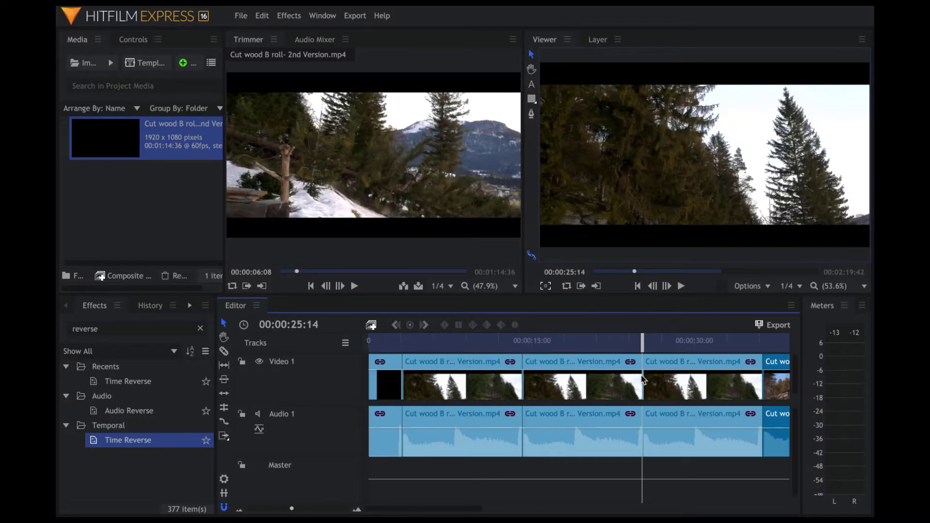
click(402, 343)
Step: Play the sequence, scrub to the 14-second cut, and select the piece starting there
key(space)
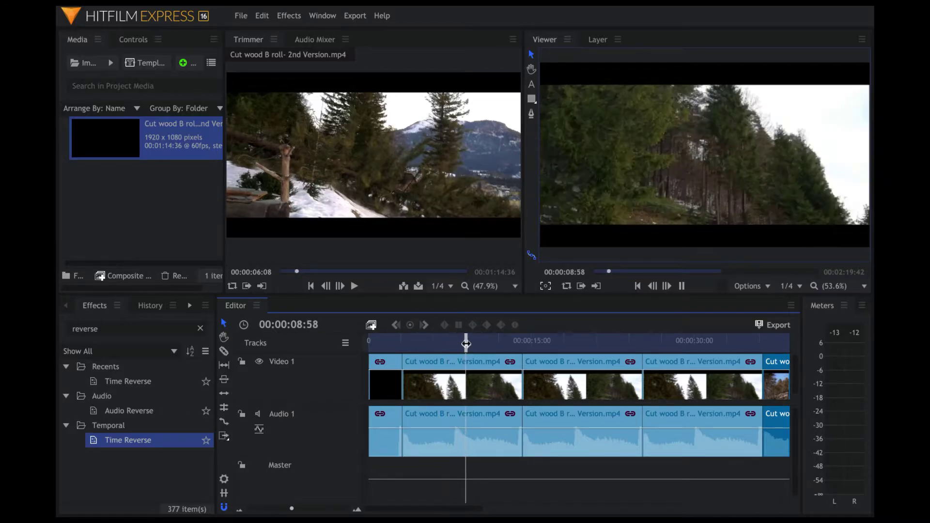
drag(498, 342, 525, 344)
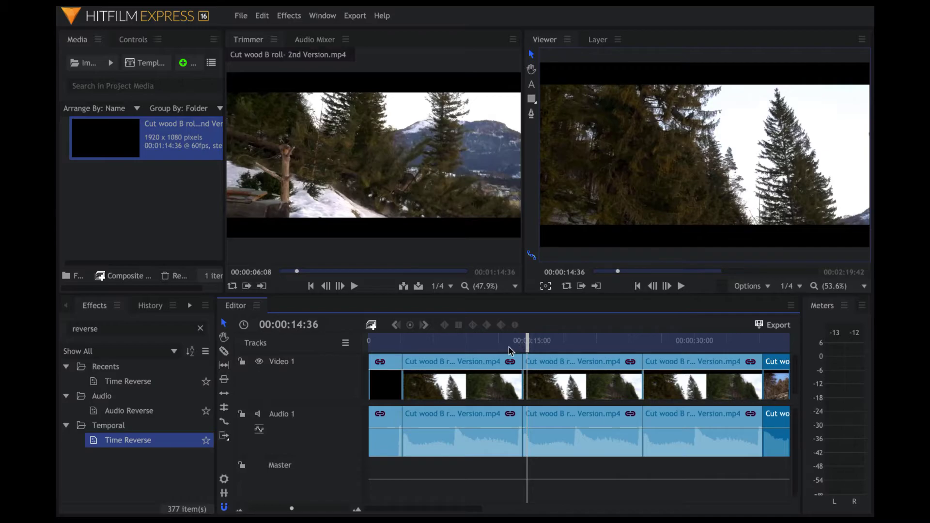
click(581, 366)
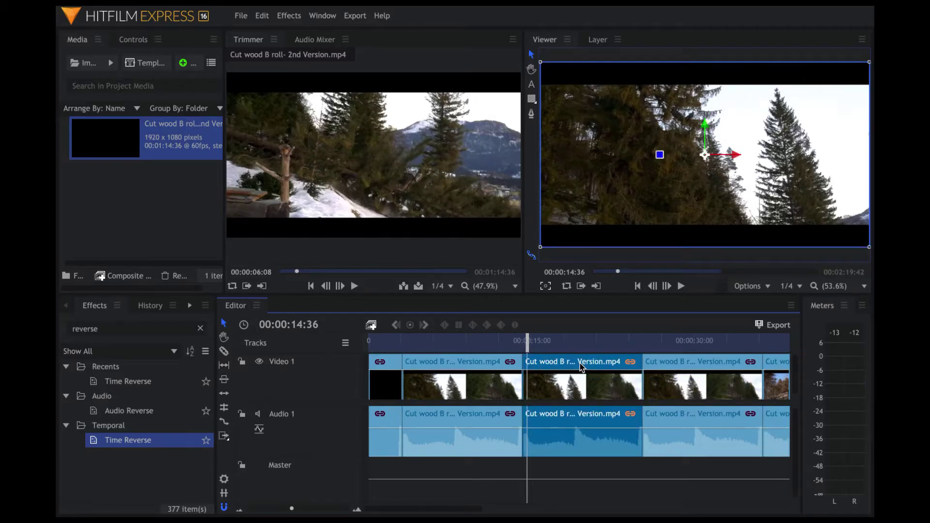
Step: Search the Effects panel for 'reverse' and apply Time Reverse to the selected piece
click(107, 331)
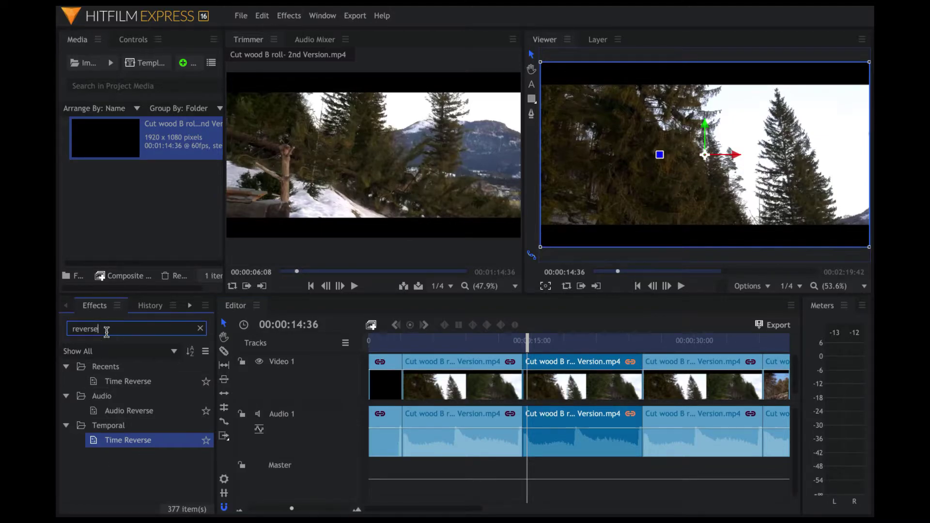
drag(106, 332, 67, 333)
key(BackSpace)
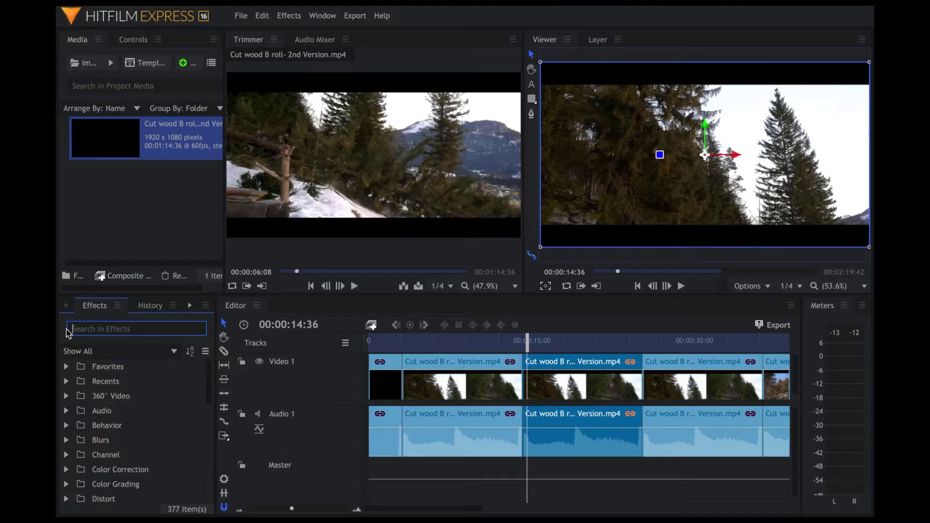
click(113, 331)
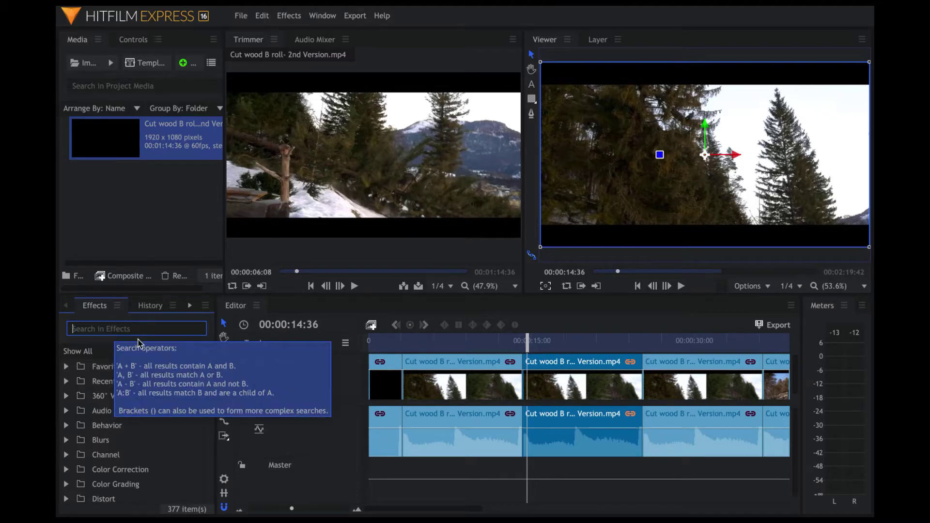
text(re)
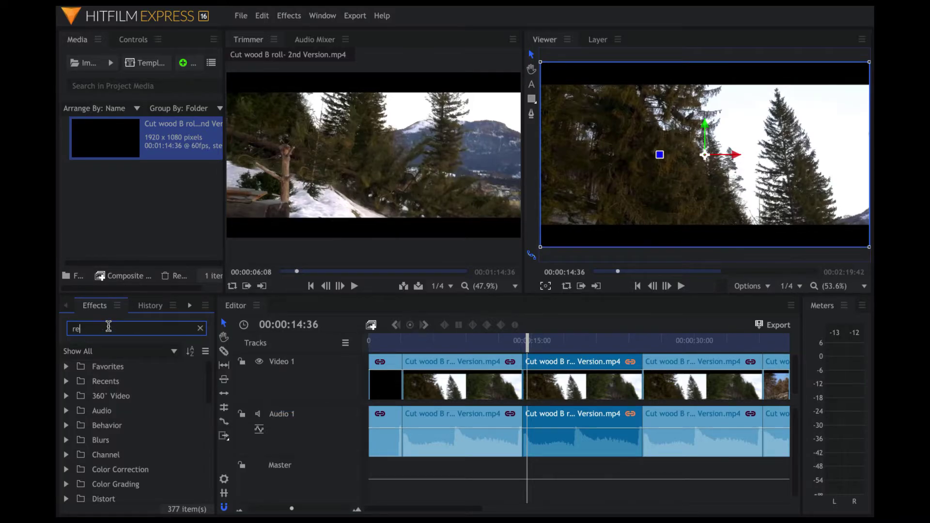
text(verse)
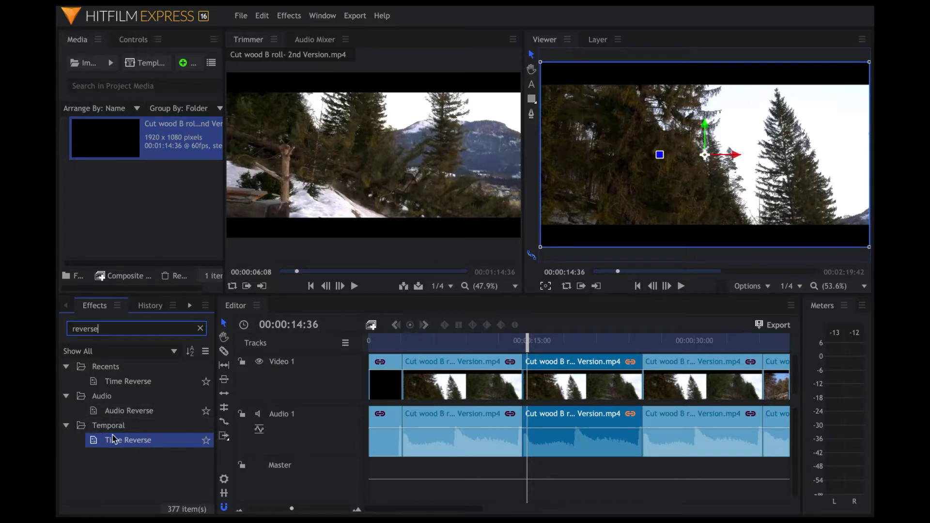
drag(117, 444, 546, 385)
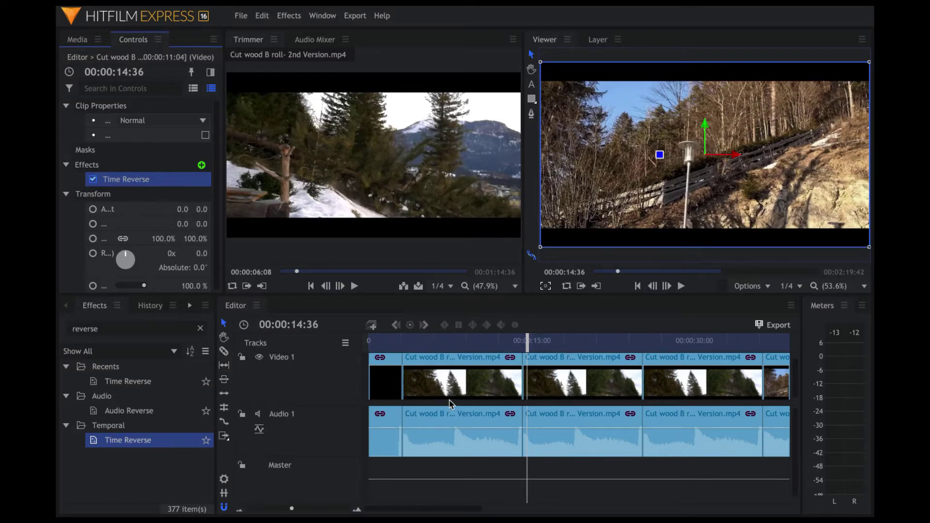
Step: Preview the rewind section, return to the start, and select the reversed piece
drag(526, 342, 497, 341)
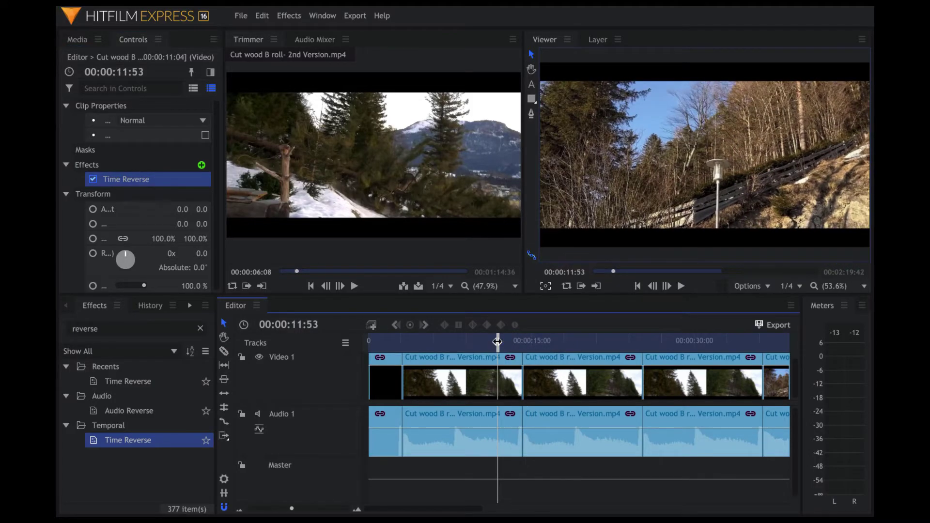
key(space)
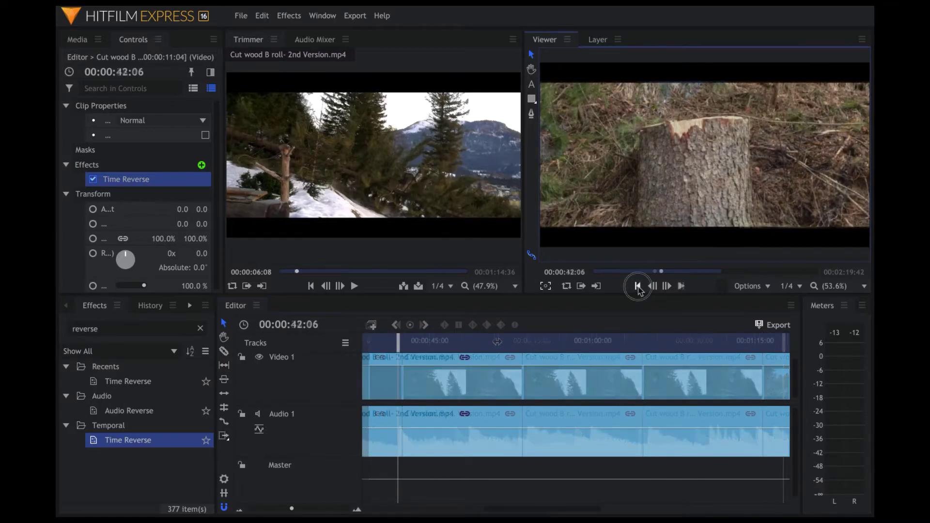
click(638, 286)
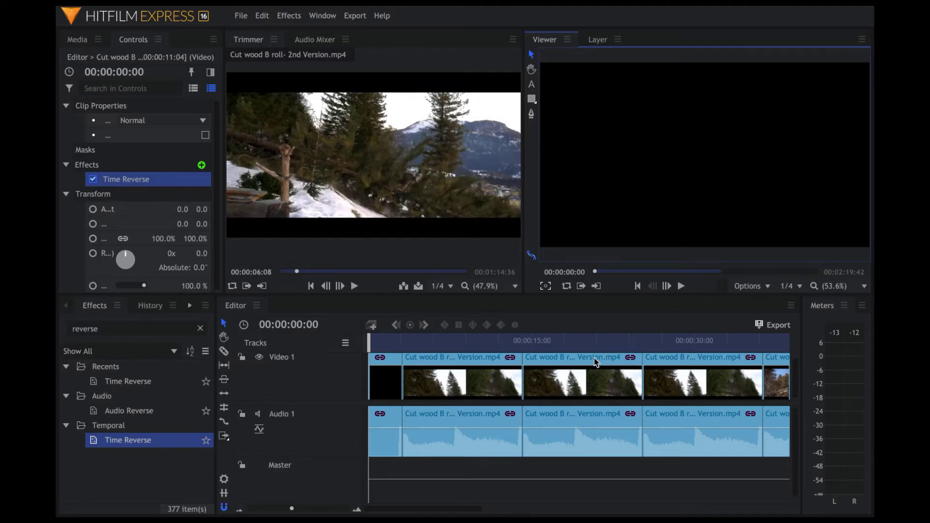
click(595, 362)
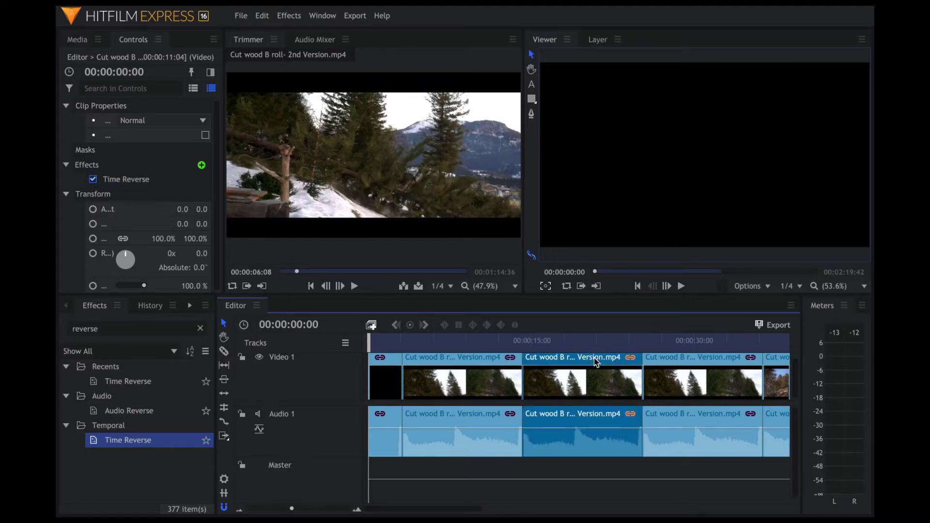
Step: Set the reversed piece's speed to 150% in Speed/Duration
right_click(595, 362)
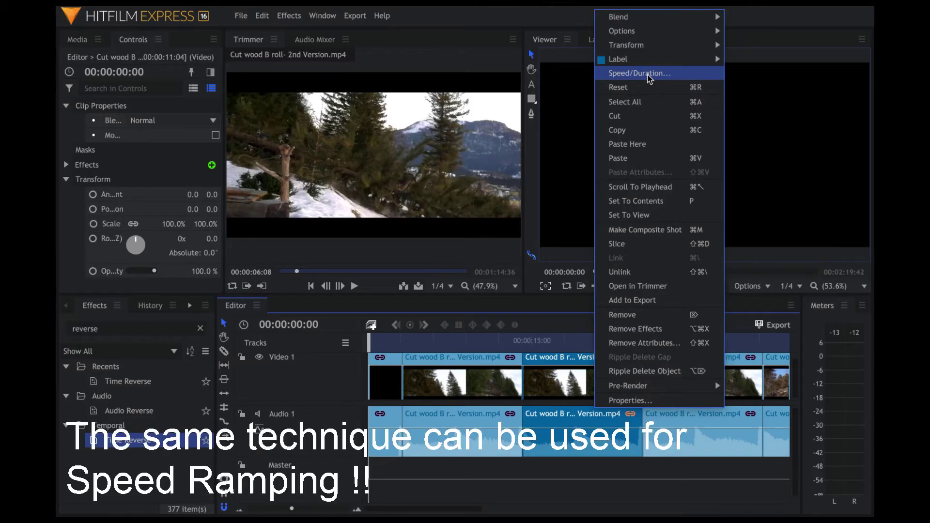
click(639, 73)
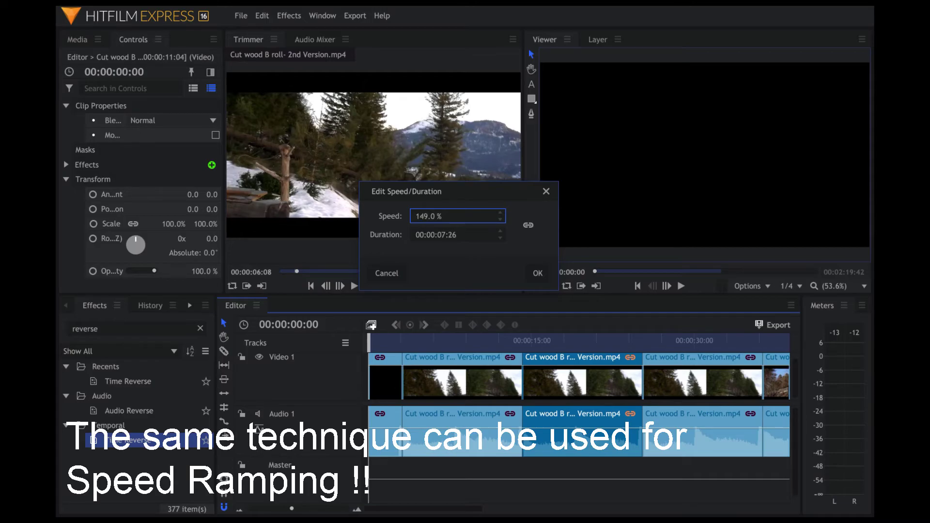
text(151)
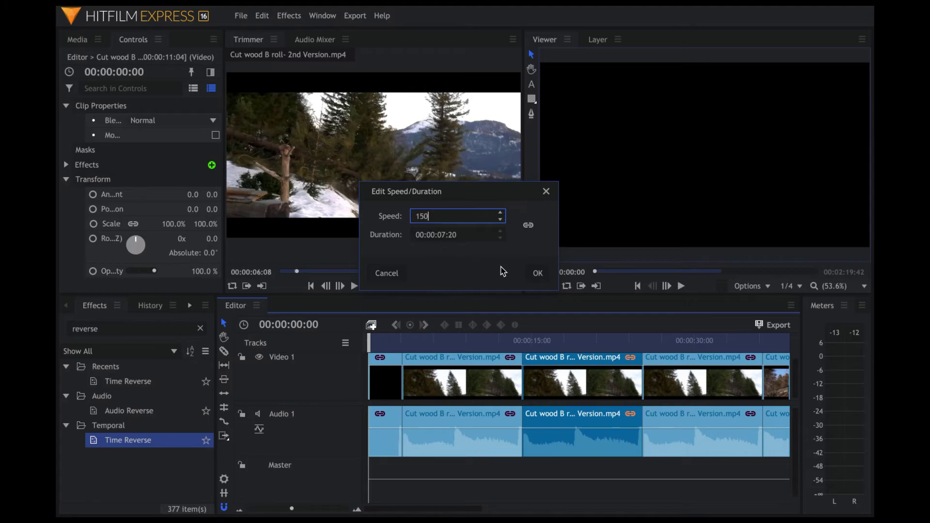
click(535, 273)
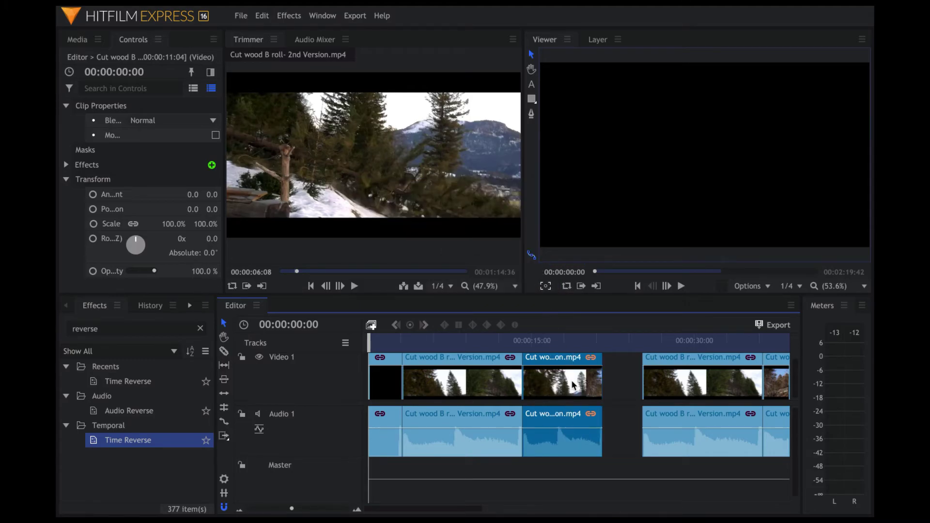
Step: Review the sped-up section, then slide the next two pieces left to close the gap
click(527, 345)
key(space)
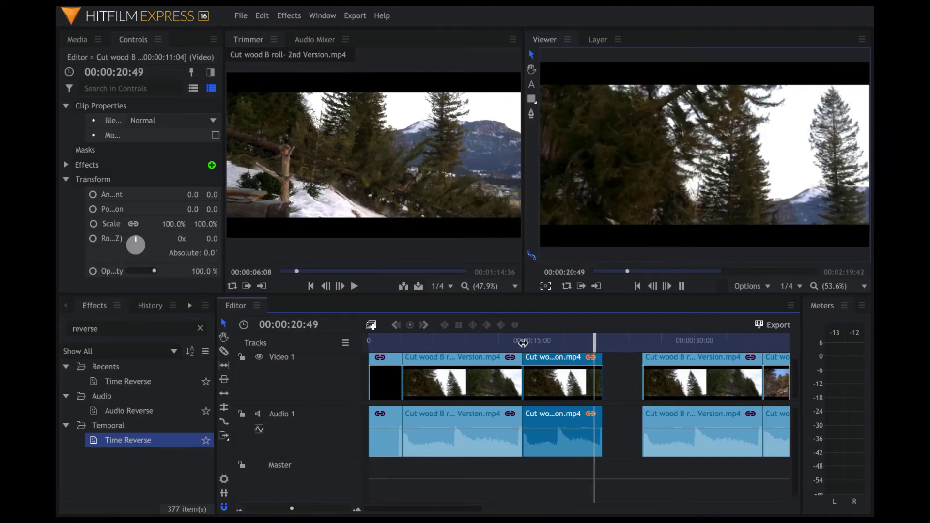
key(space)
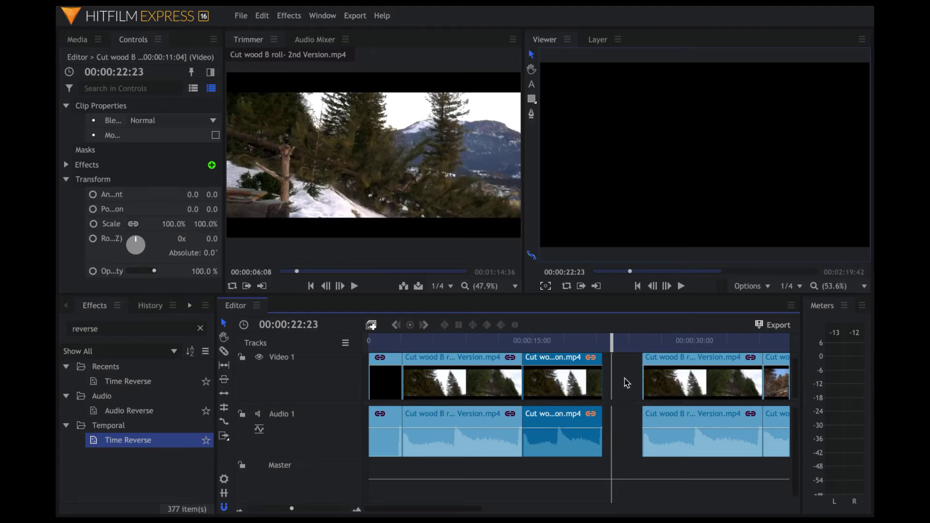
drag(659, 359, 614, 367)
drag(778, 363, 740, 371)
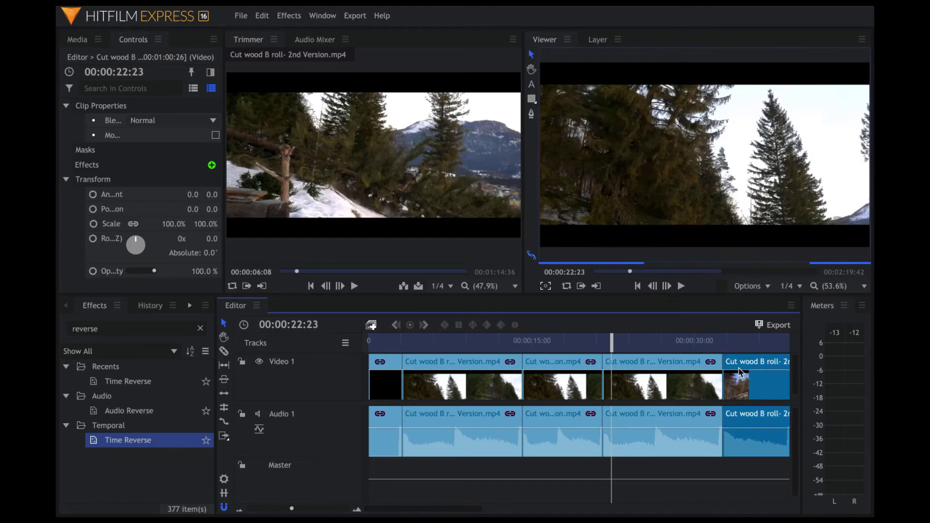
click(494, 345)
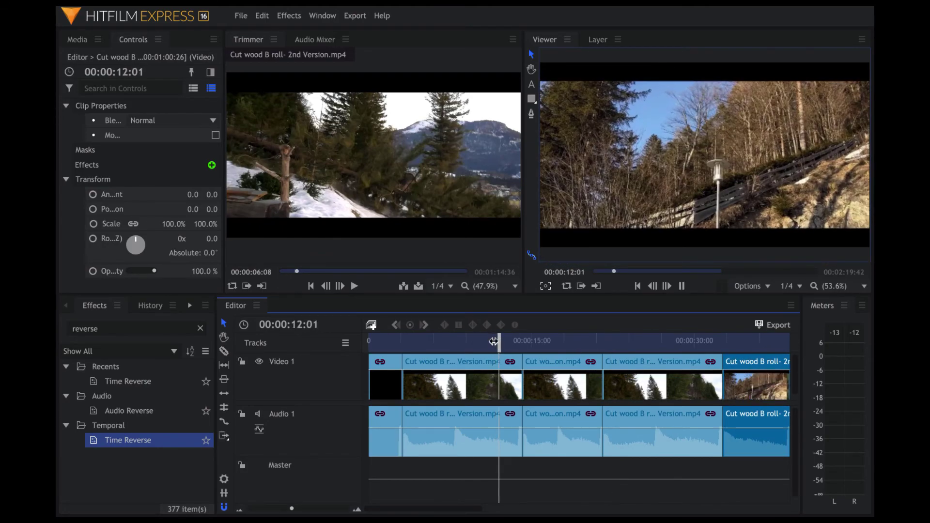